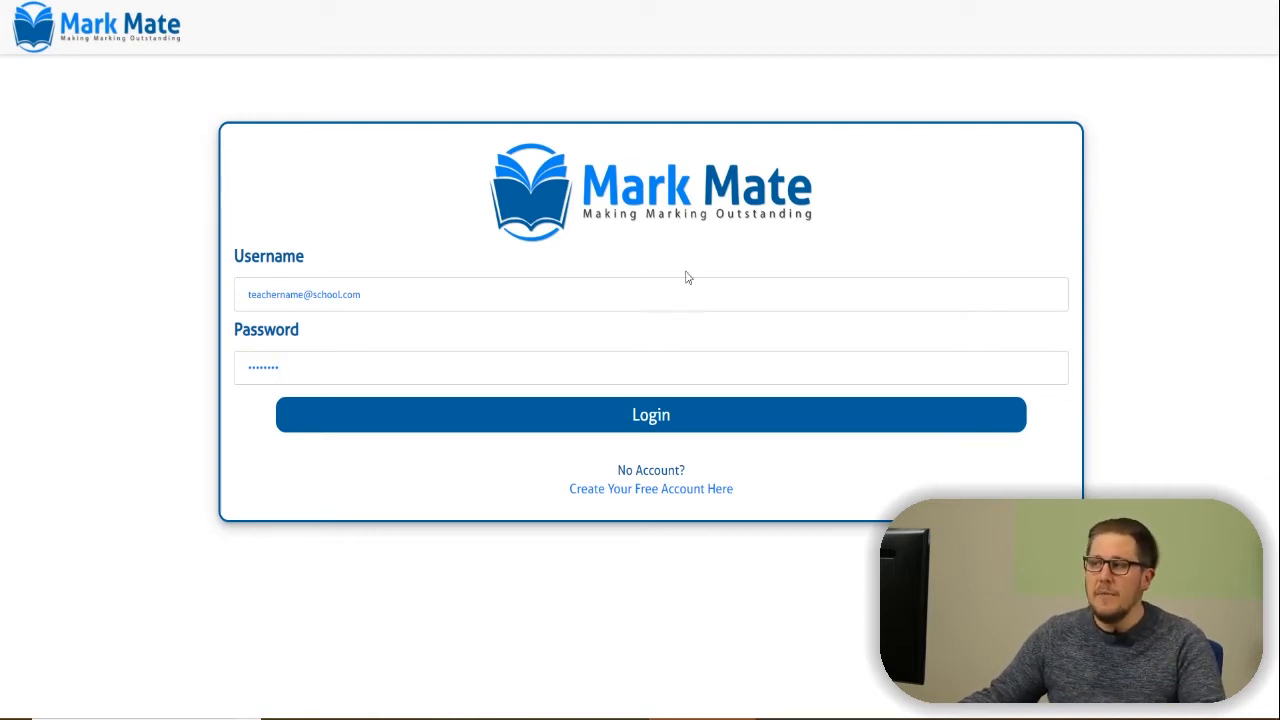
# Log in to Mark Mate and go to the My Classes page to add a class.
pyautogui.click(670, 419)
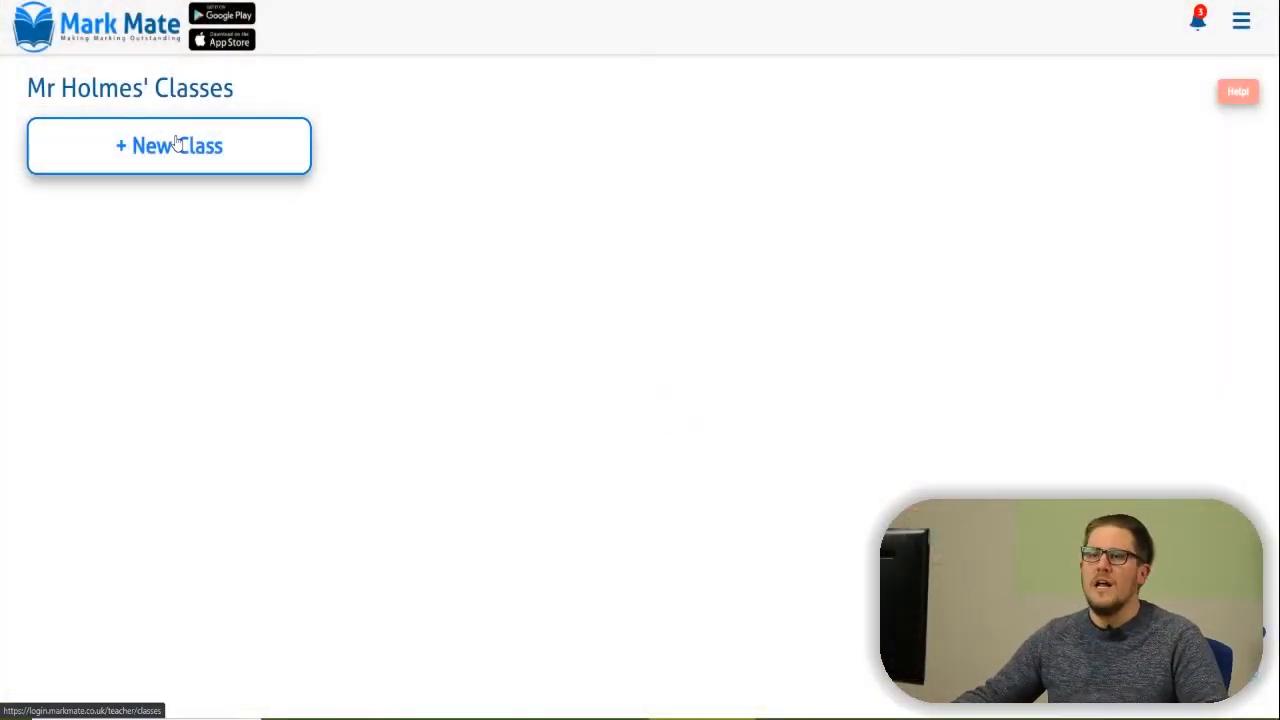
pyautogui.click(181, 163)
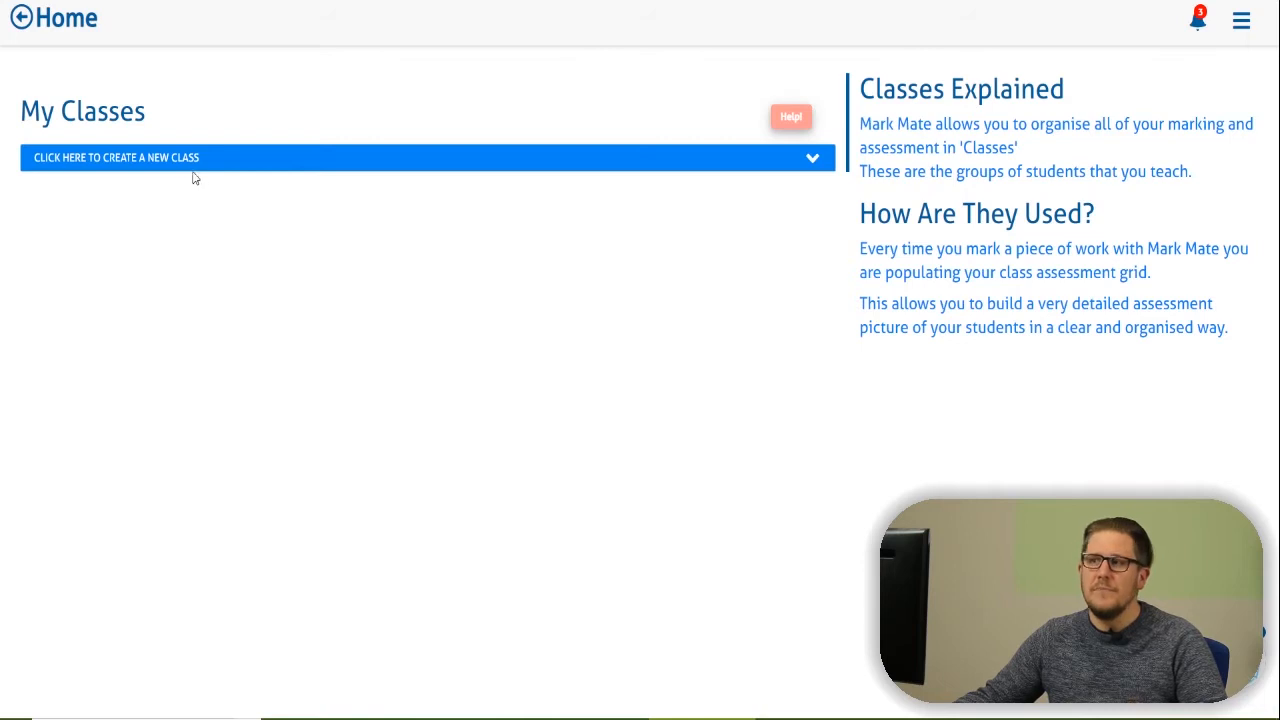
# Create a class named '5JH - English' and open its Add Students paste box.
pyautogui.click(117, 160)
pyautogui.click(117, 157)
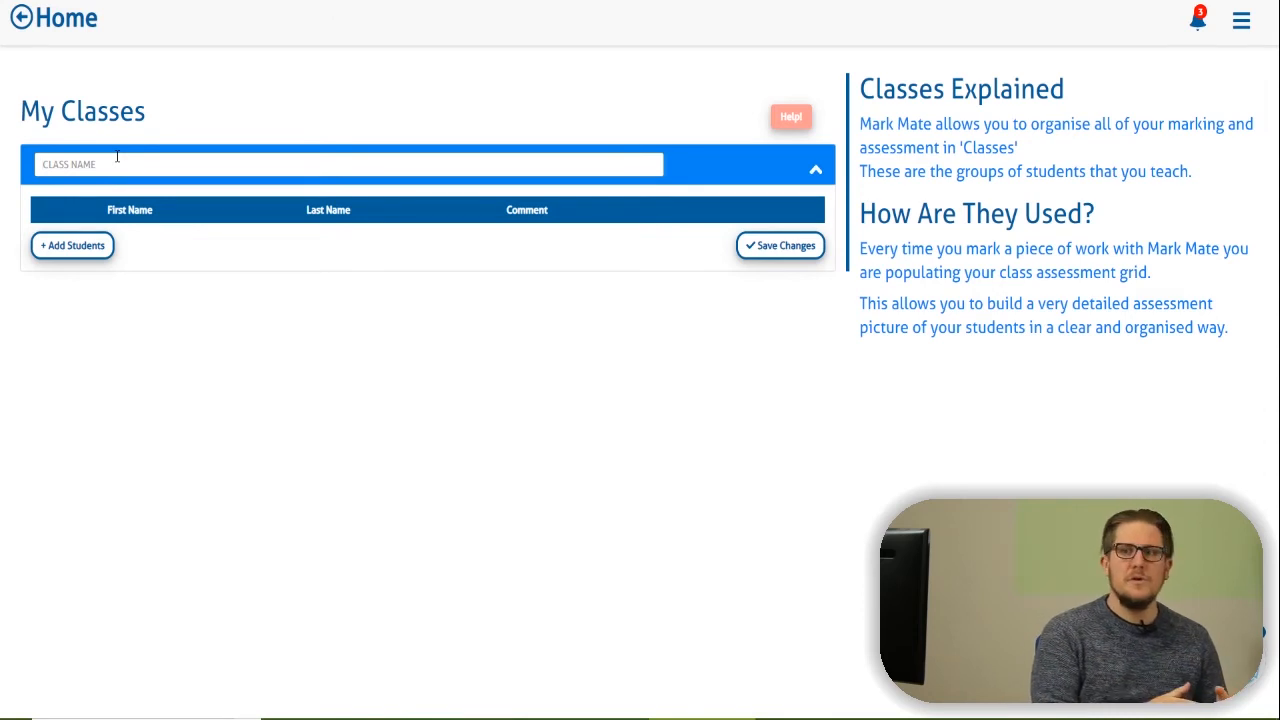
pyautogui.click(117, 157)
pyautogui.write('5JH')
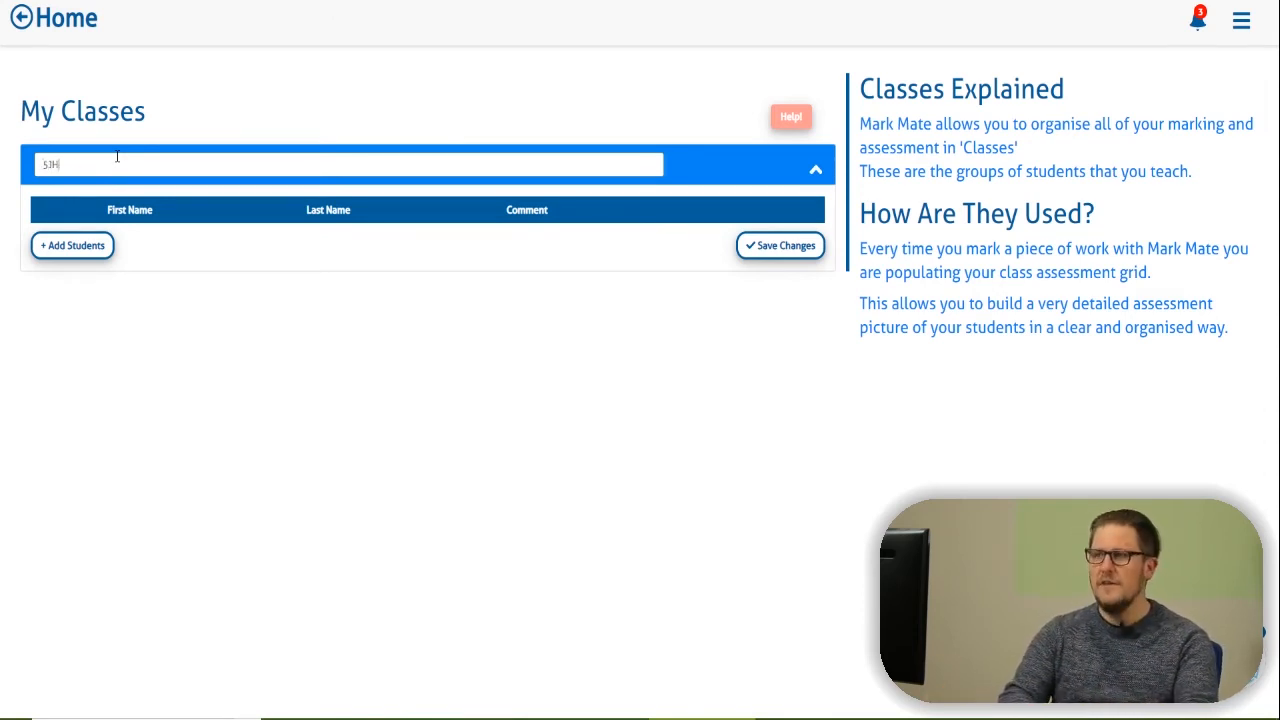
pyautogui.write(' - English')
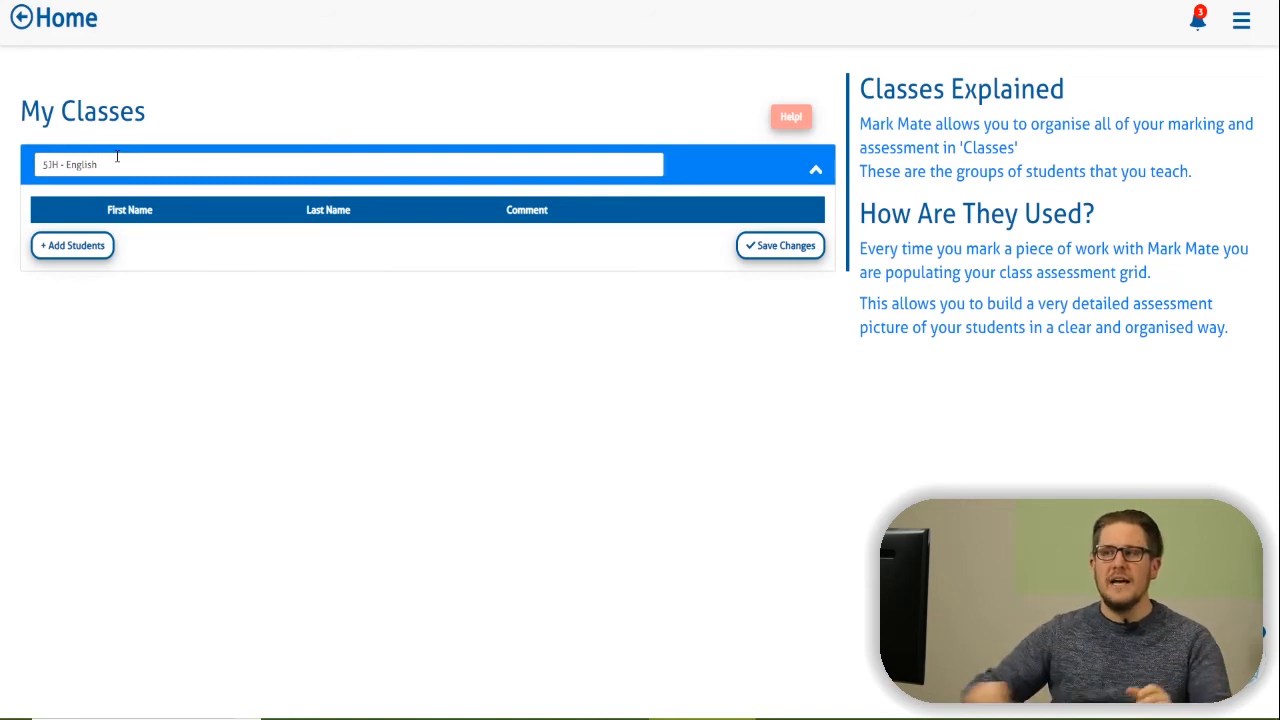
pyautogui.click(71, 260)
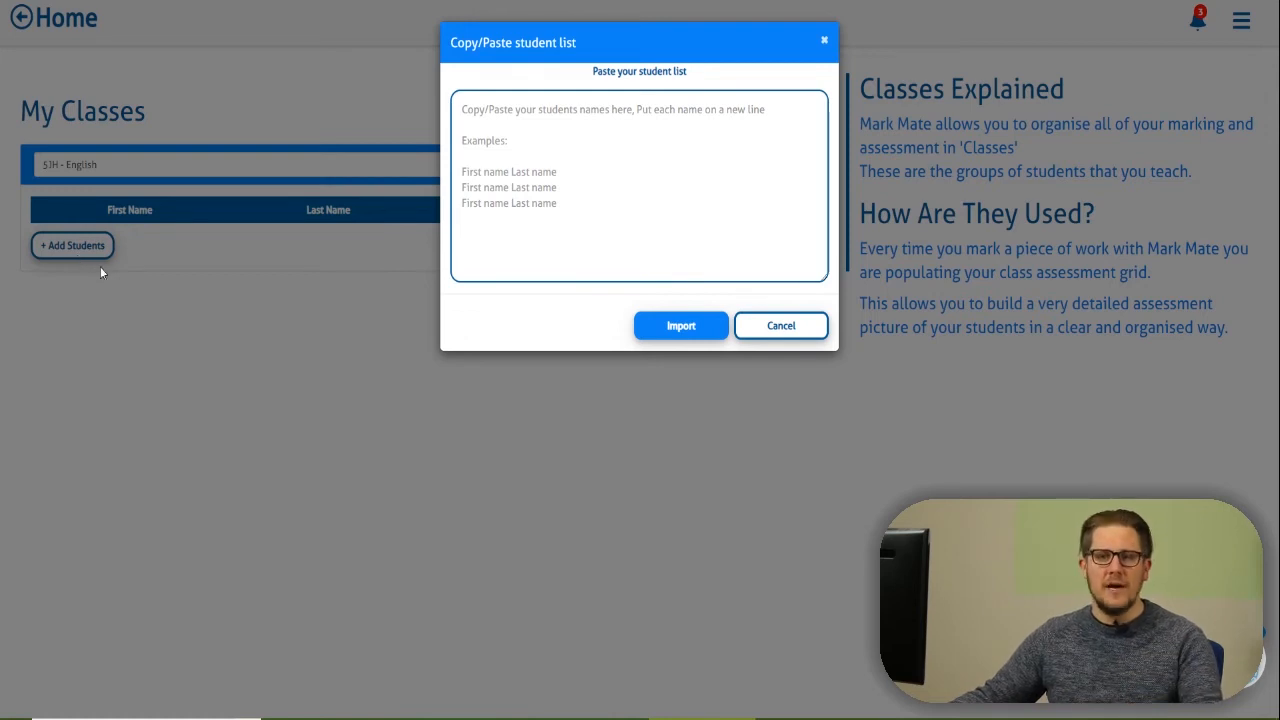
pyautogui.click(524, 115)
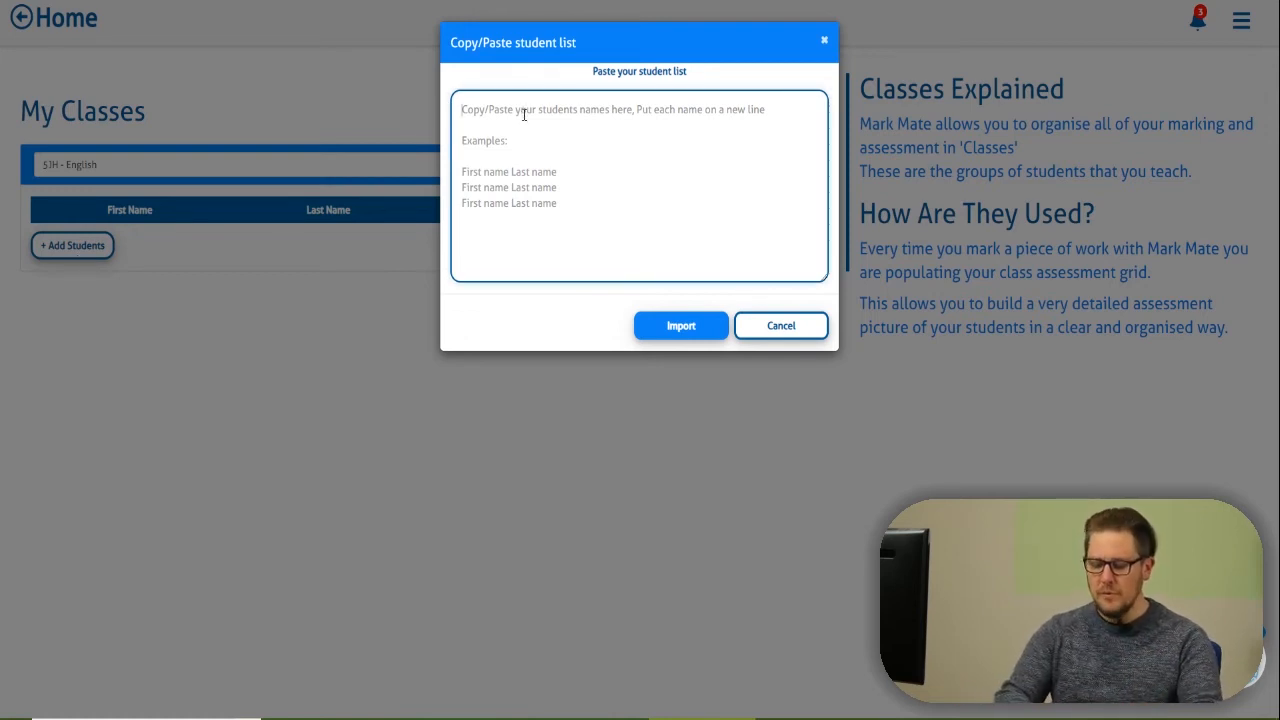
pyautogui.press('Return')
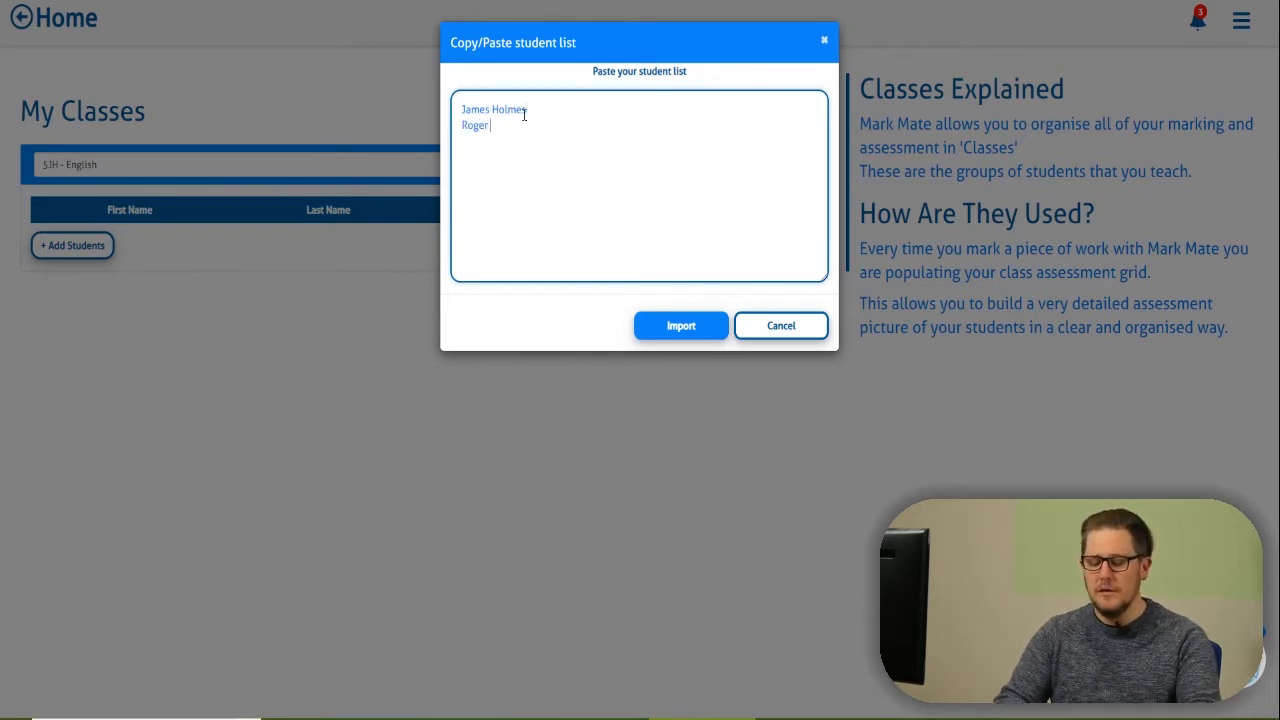
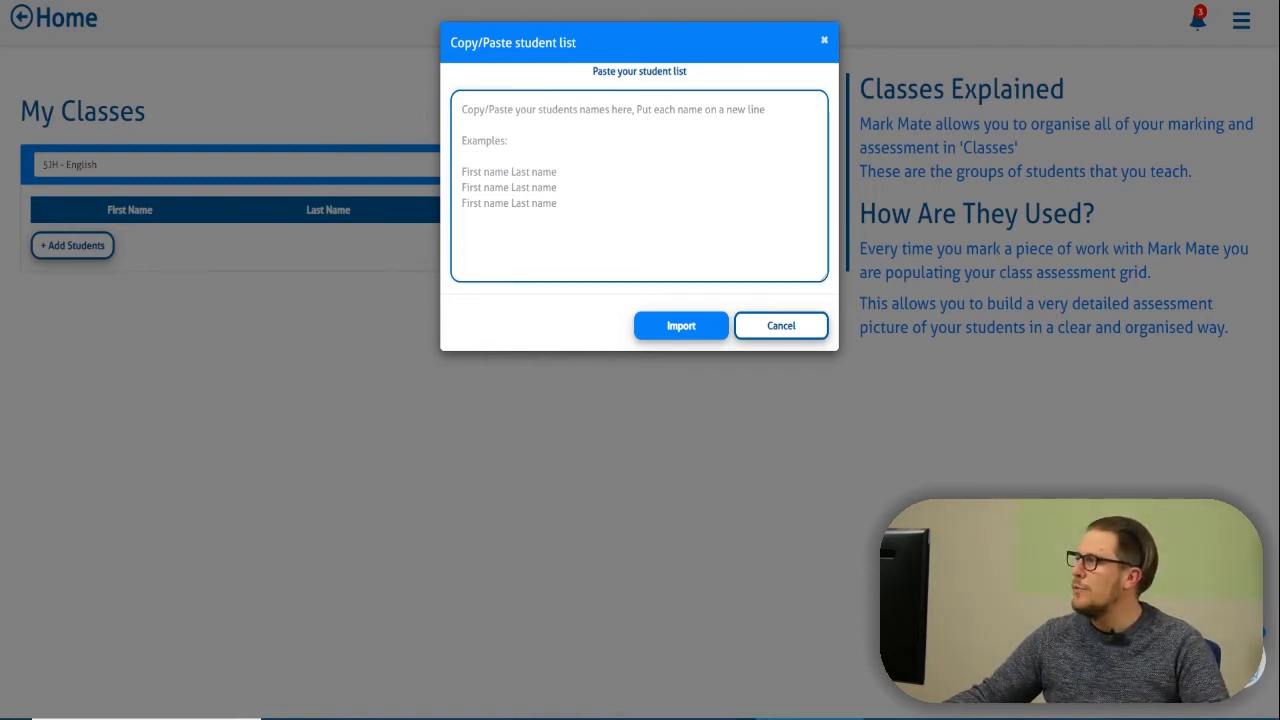
pyautogui.hotkey('alt', 'Tab')
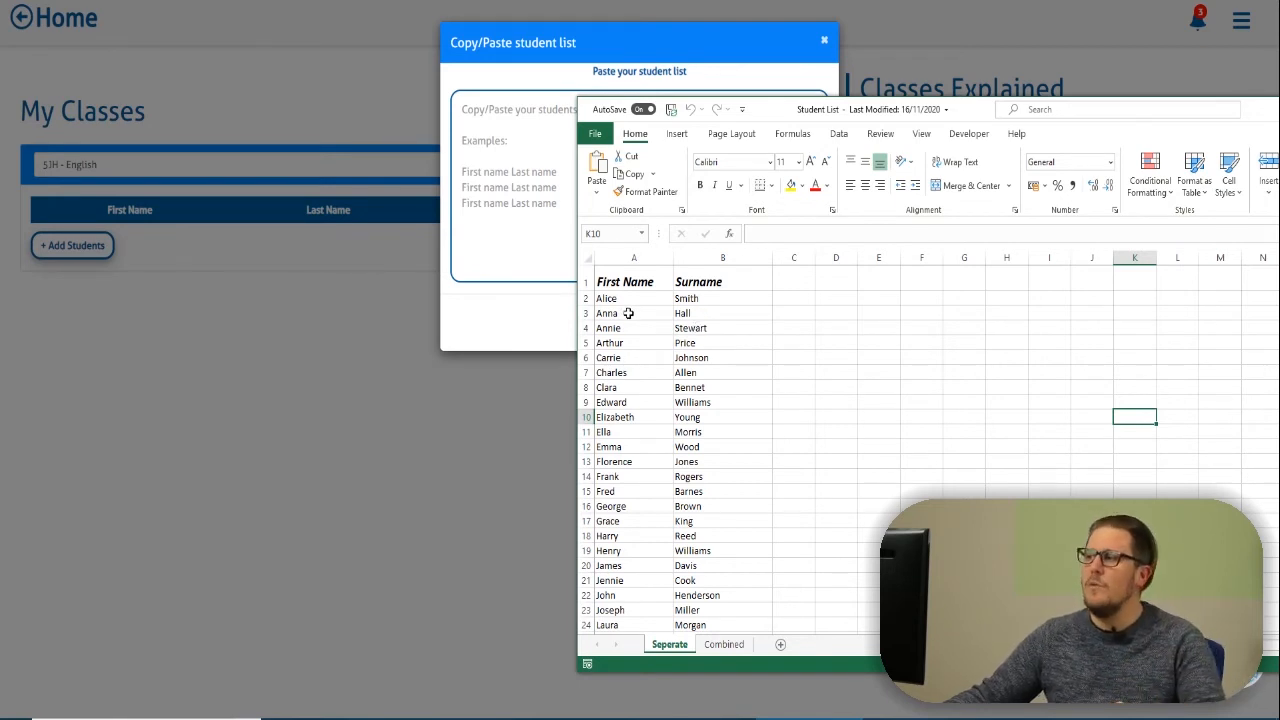
# Copy the student first names and surnames (A2:B33) from Excel into Mark Mate's student box.
pyautogui.moveTo(609, 298); pyautogui.dragTo(711, 594)
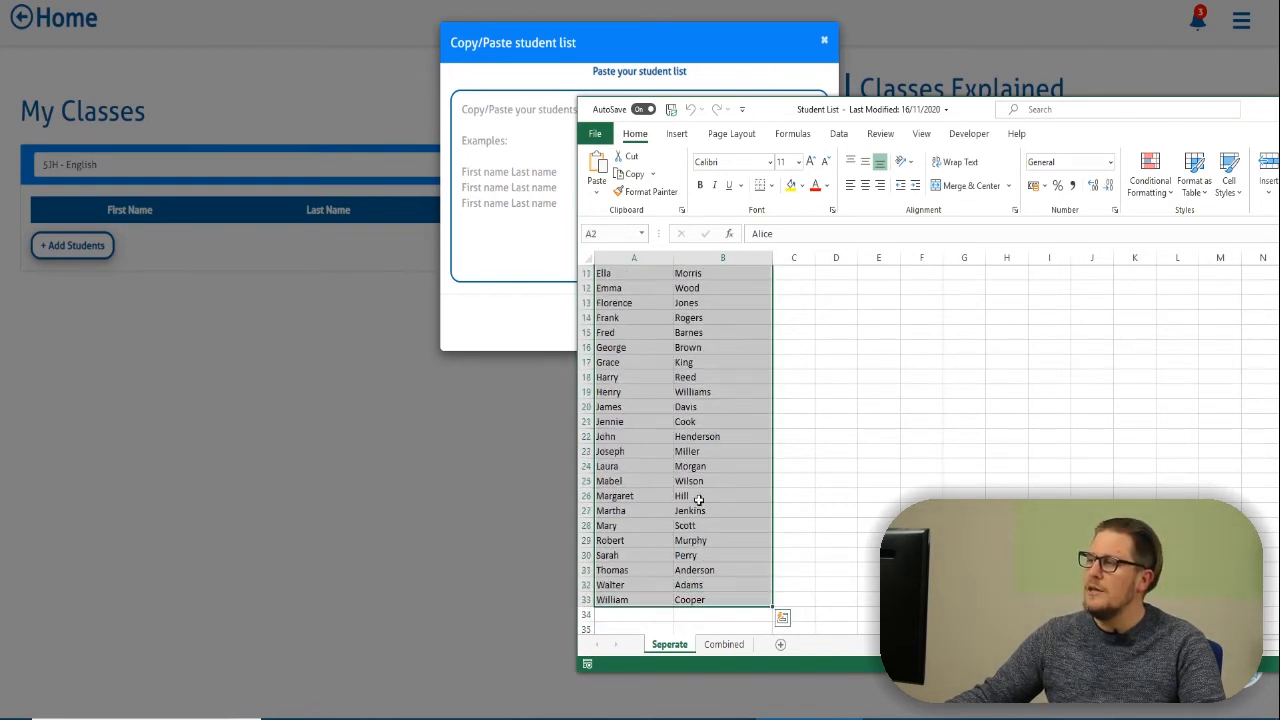
pyautogui.rightClick(700, 502)
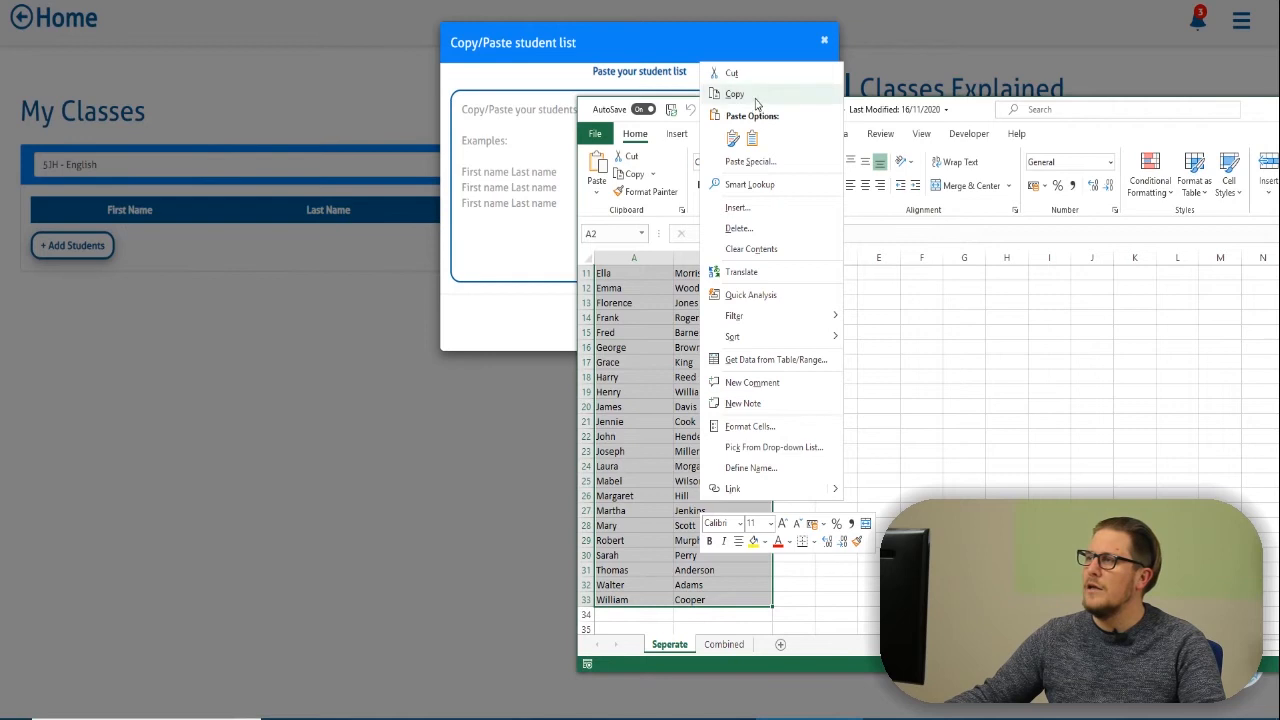
pyautogui.click(737, 94)
pyautogui.click(523, 126)
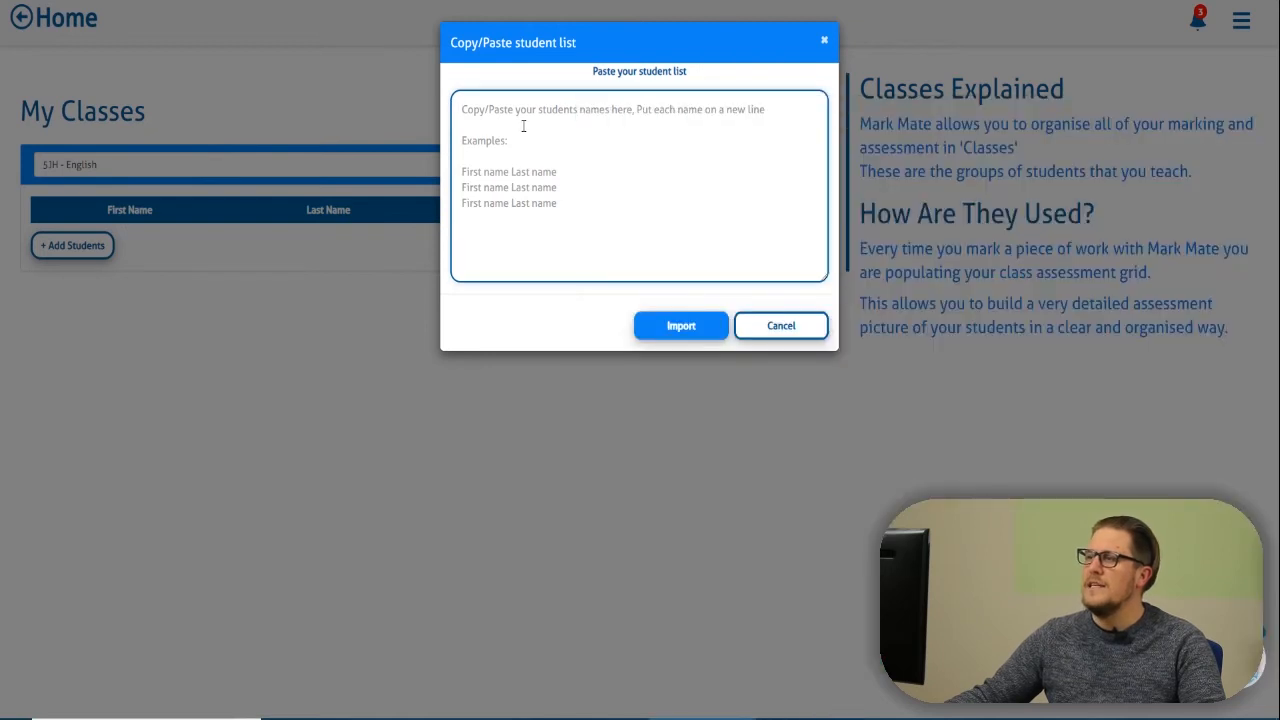
pyautogui.rightClick(523, 126)
pyautogui.click(564, 248)
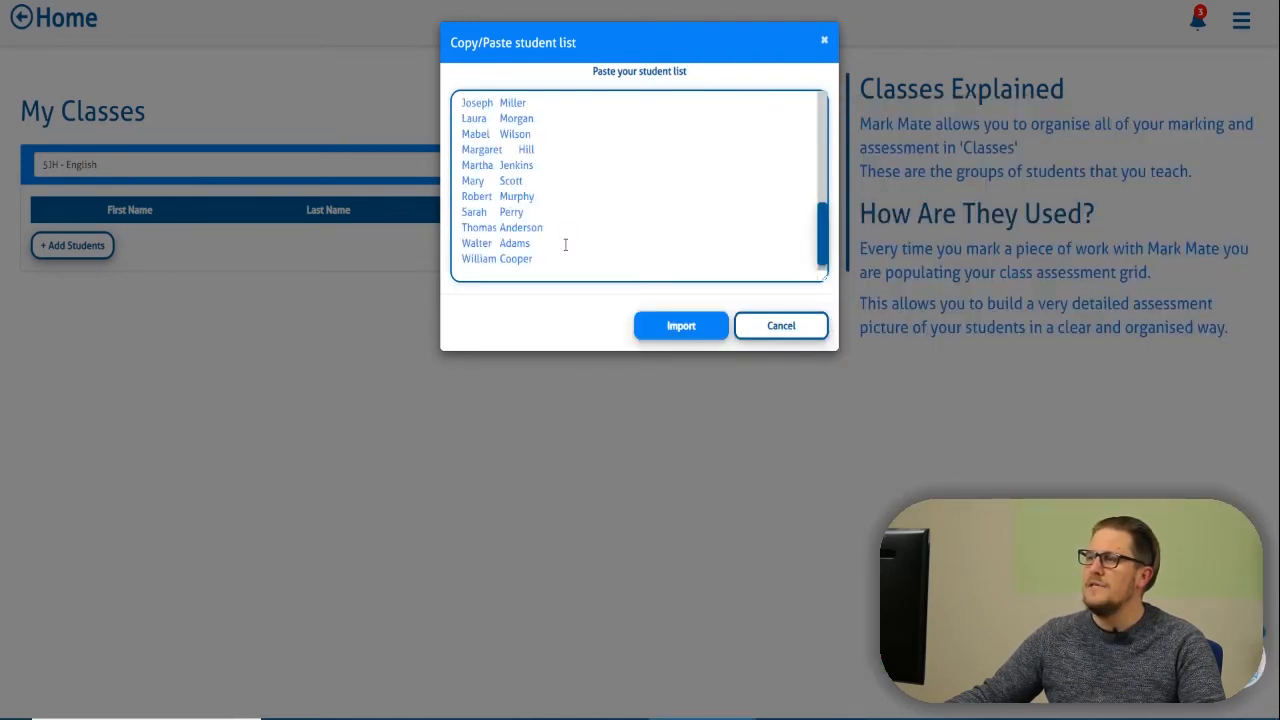
# Import the pasted student names into the 5JH - English class.
pyautogui.scroll(1, 564, 245)
pyautogui.scroll(4, 564, 245)
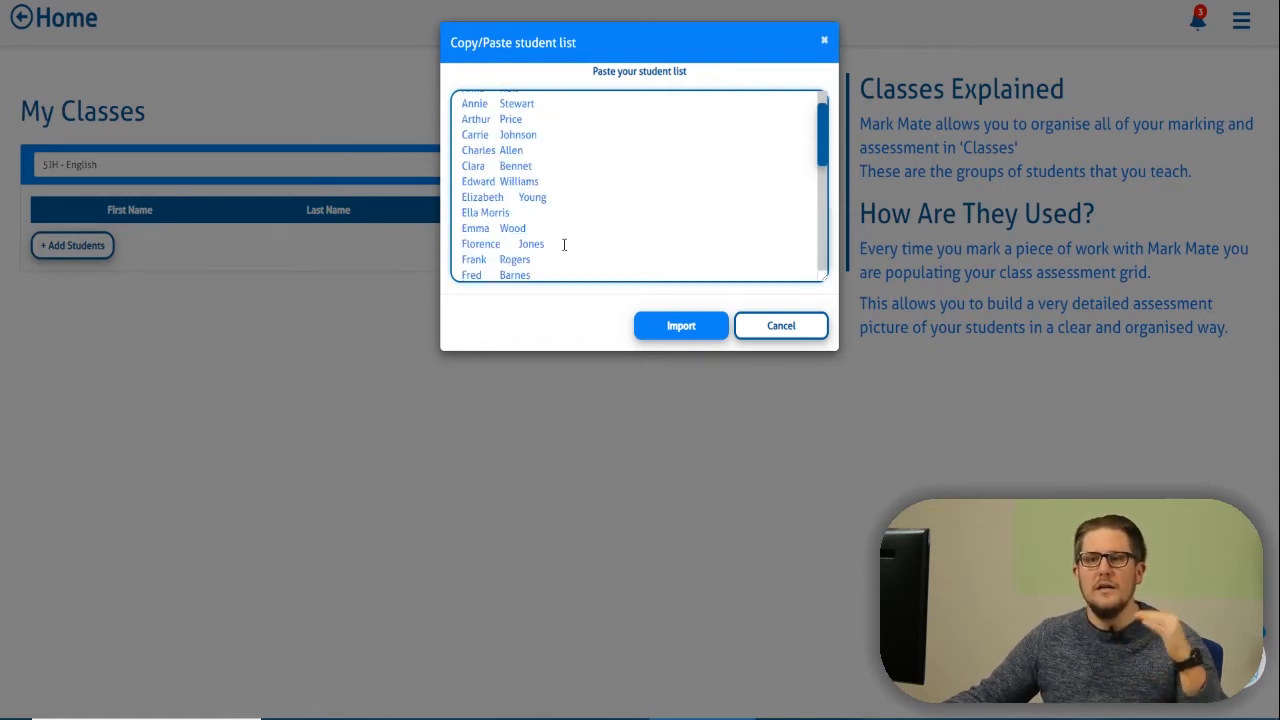
pyautogui.scroll(1, 564, 245)
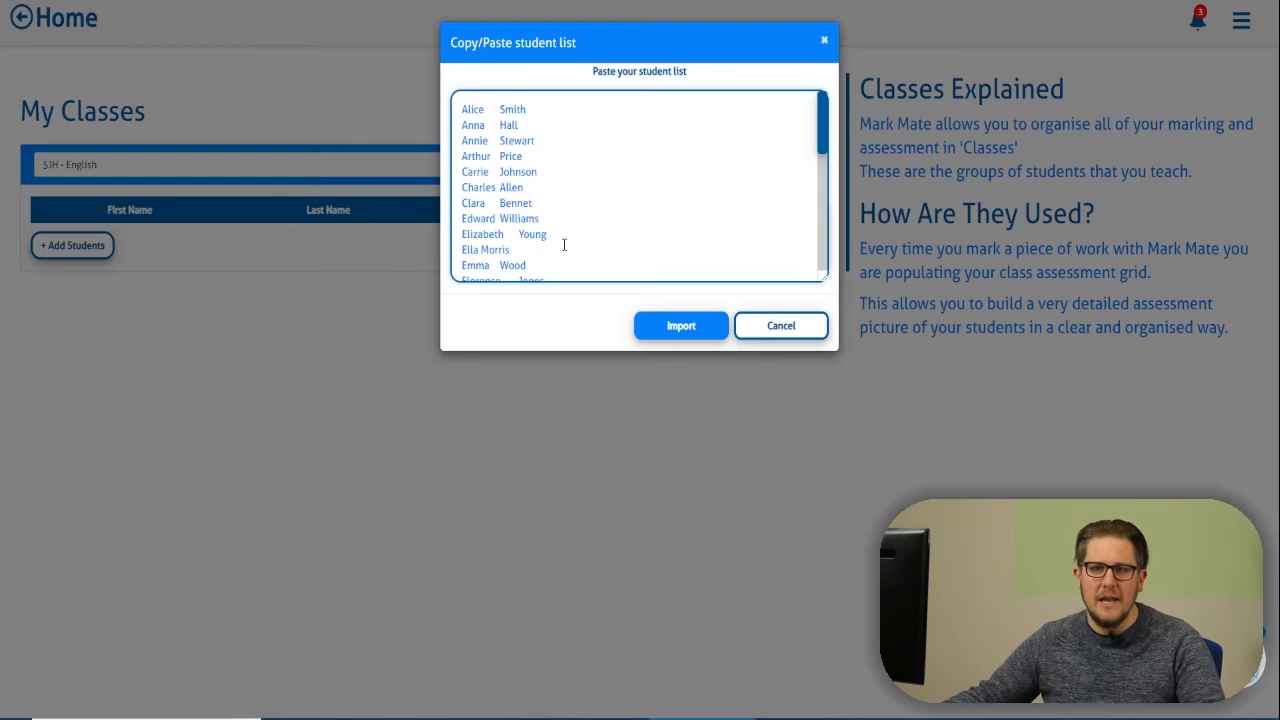
pyautogui.click(683, 338)
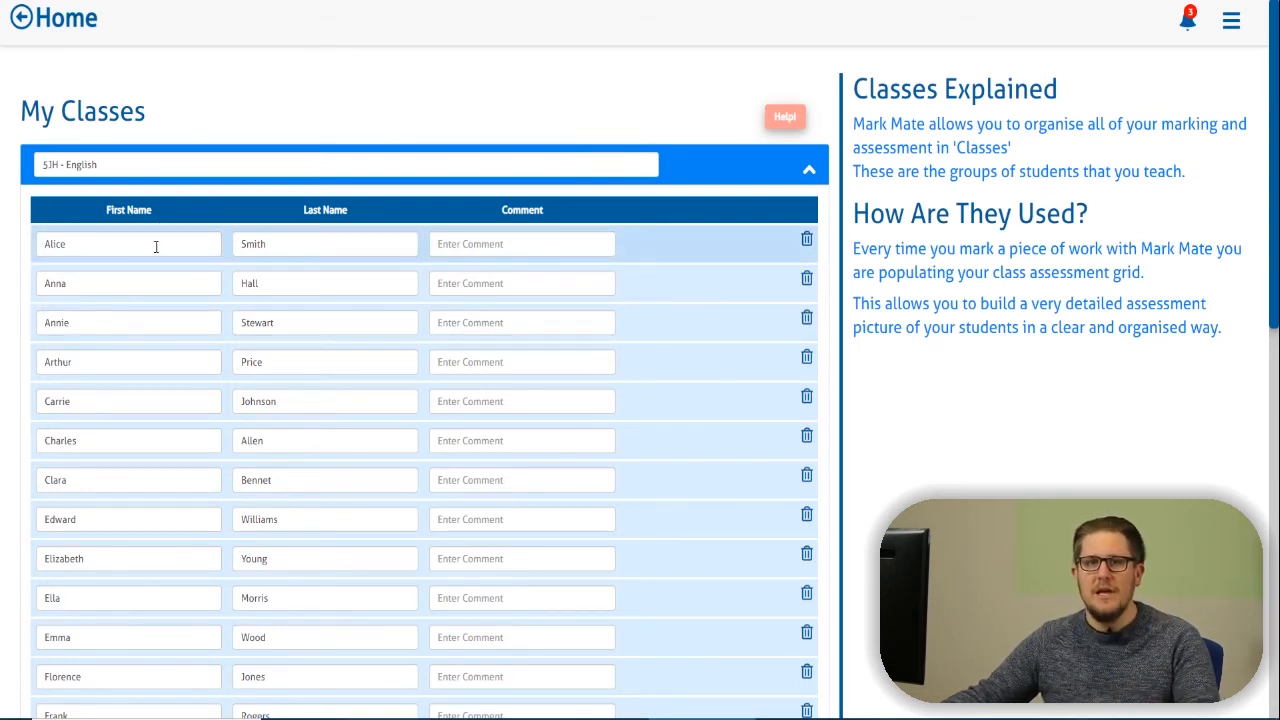
pyautogui.scroll(-6, 237, 346)
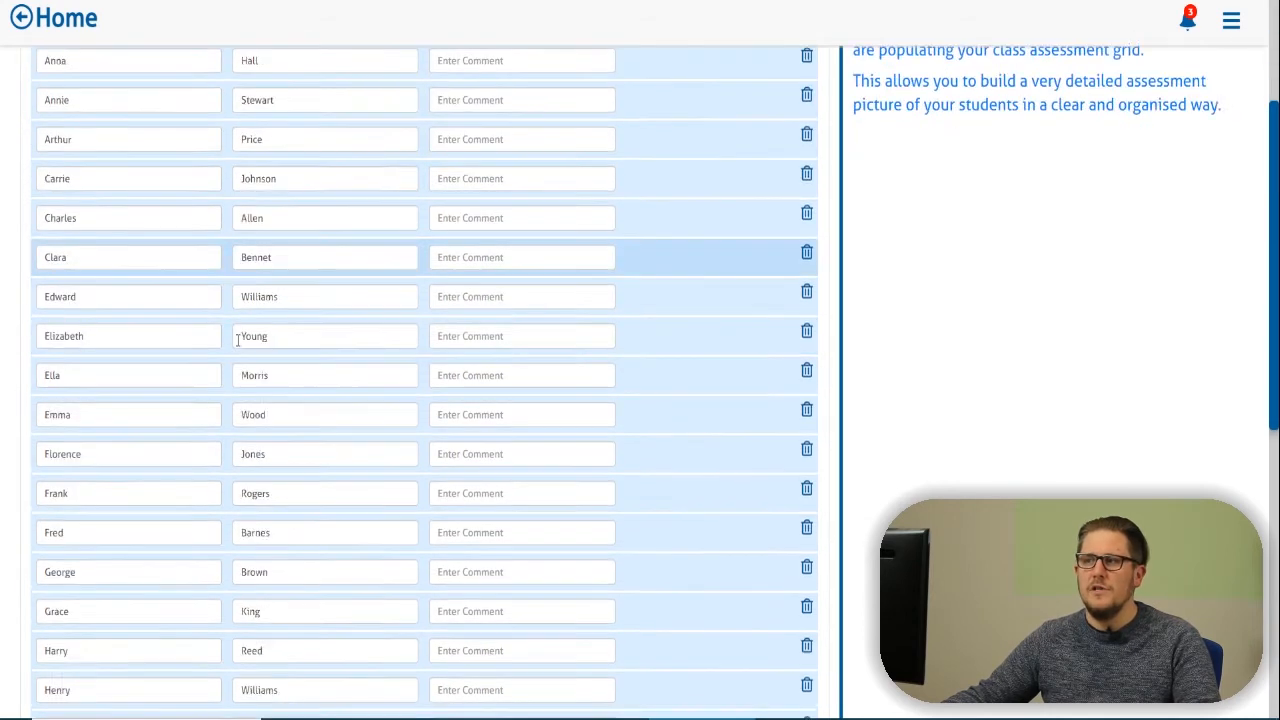
pyautogui.scroll(-3, 237, 341)
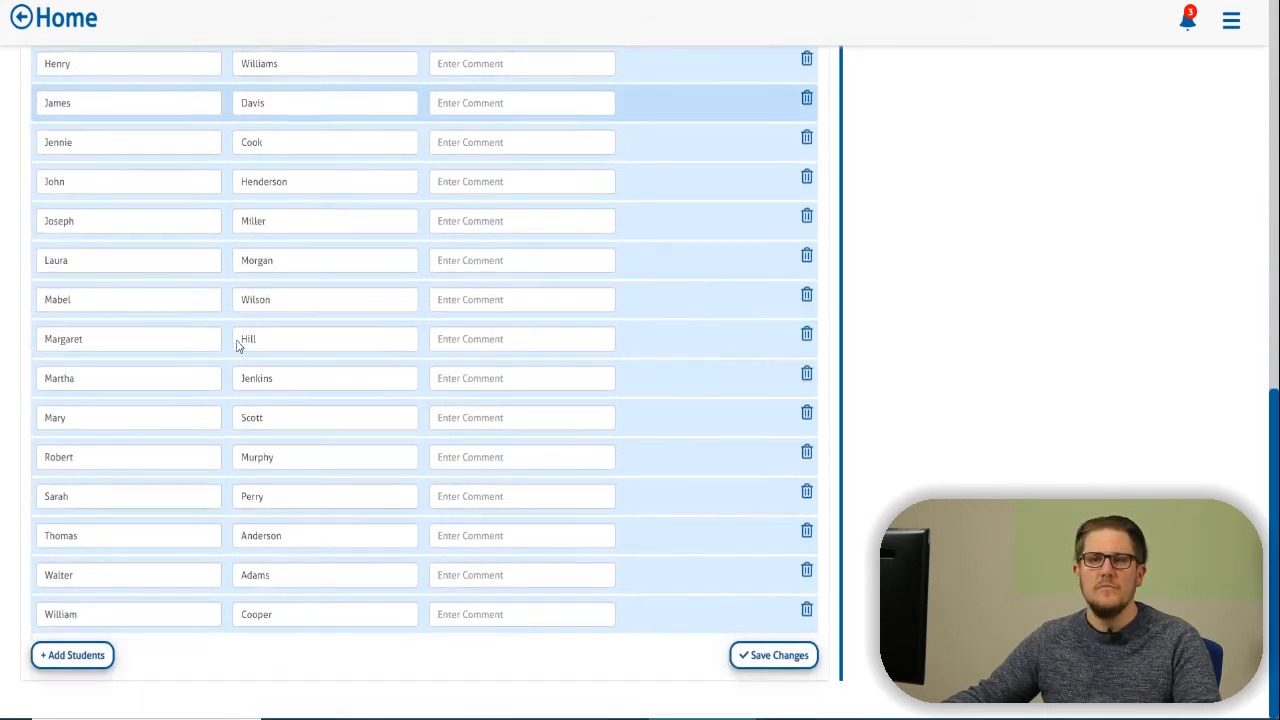
pyautogui.click(746, 660)
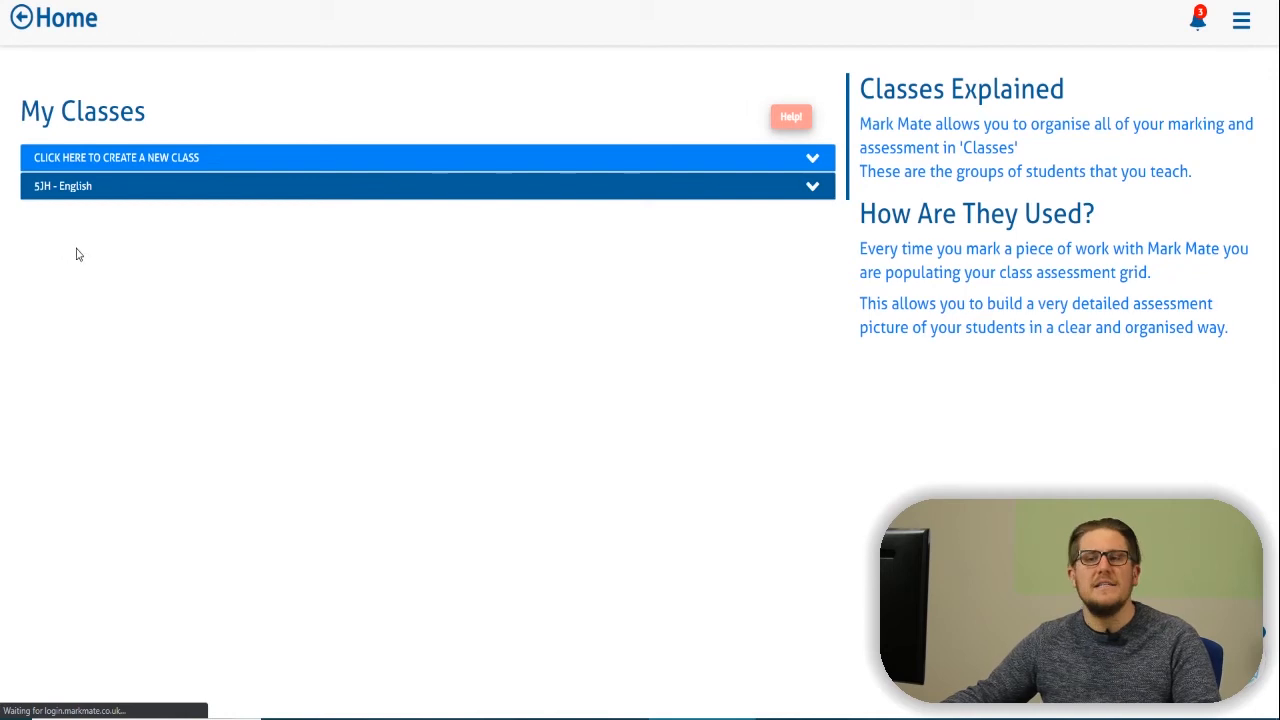
# Expand 5JH - English to review its roster, start a new class typed '5J', and scroll down.
pyautogui.click(812, 190)
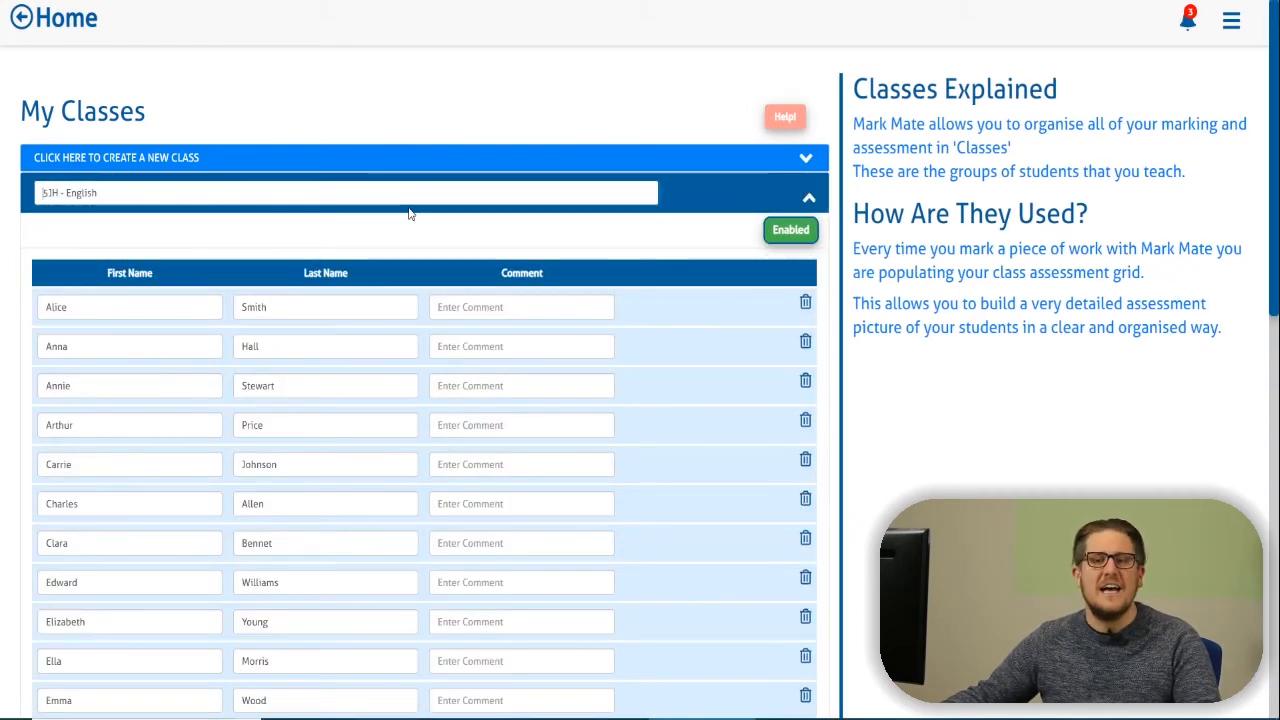
pyautogui.click(89, 160)
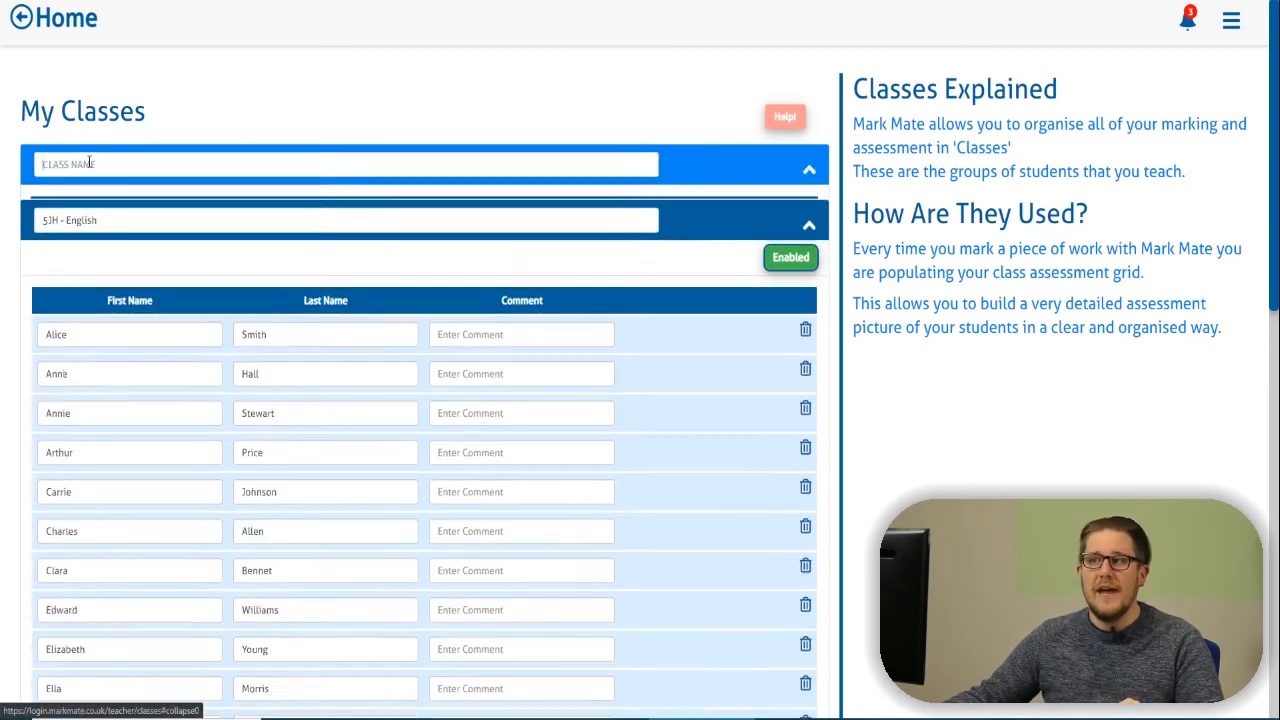
pyautogui.write('5JH - Math')
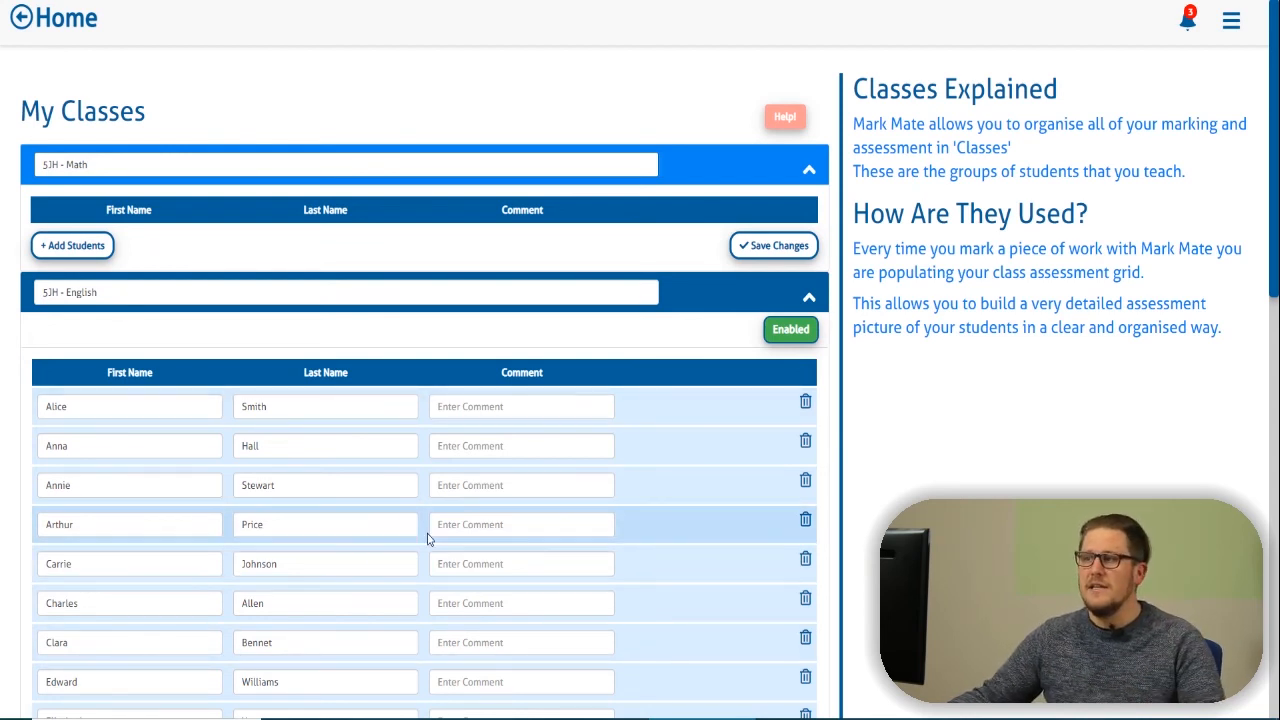
pyautogui.scroll(-5, 423, 537)
pyautogui.scroll(-5, 416, 512)
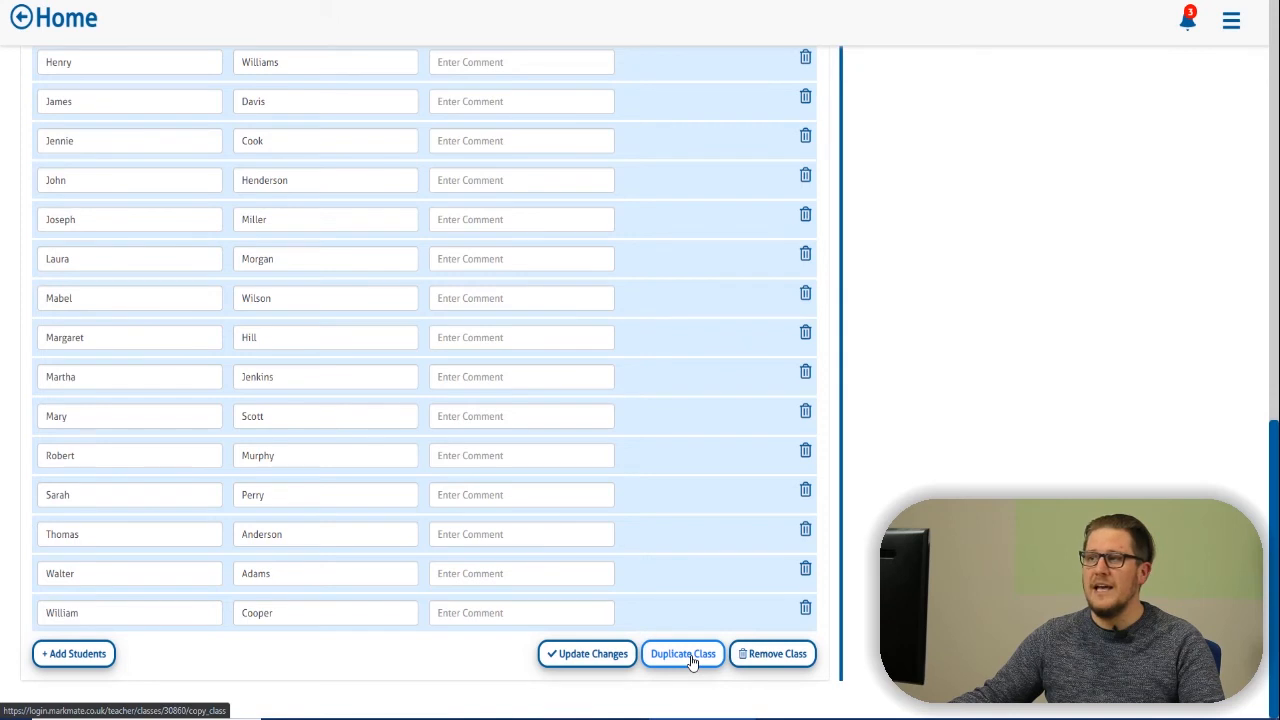
# Duplicate 5JH - English and rename the copy from 'copy_of_5JH - English' to '5JH - Maths'.
pyautogui.click(691, 662)
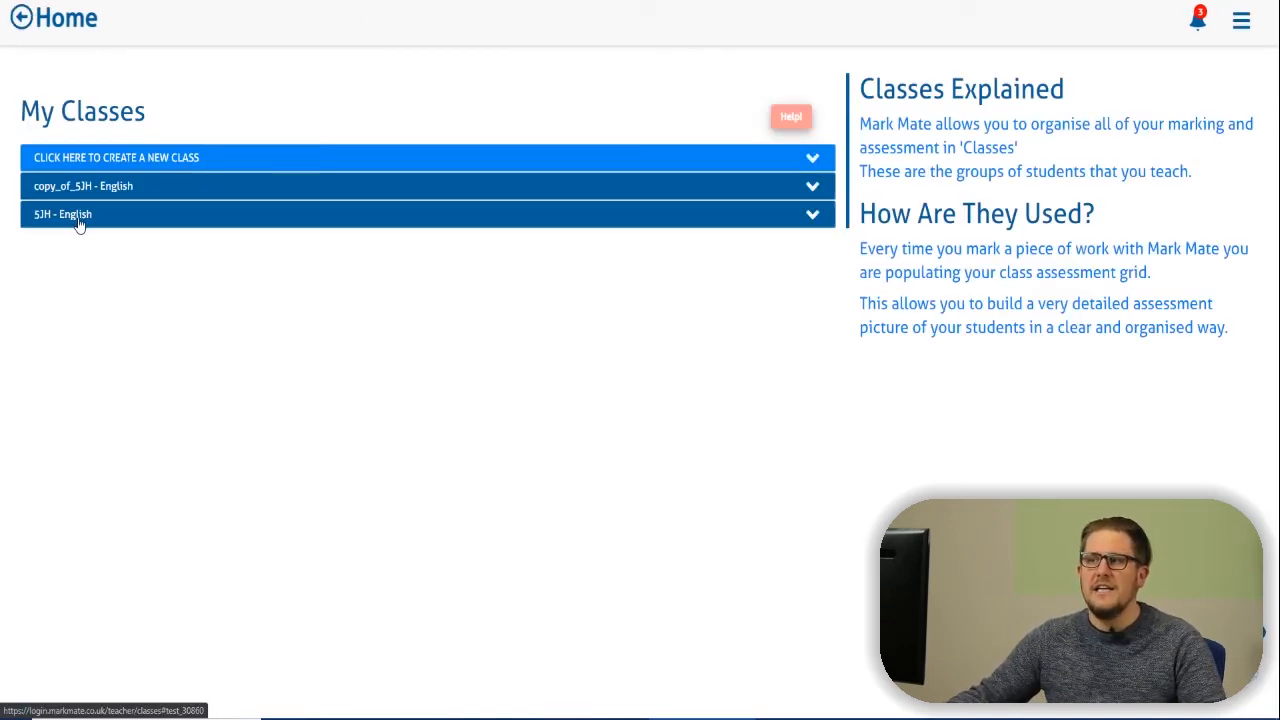
pyautogui.click(70, 189)
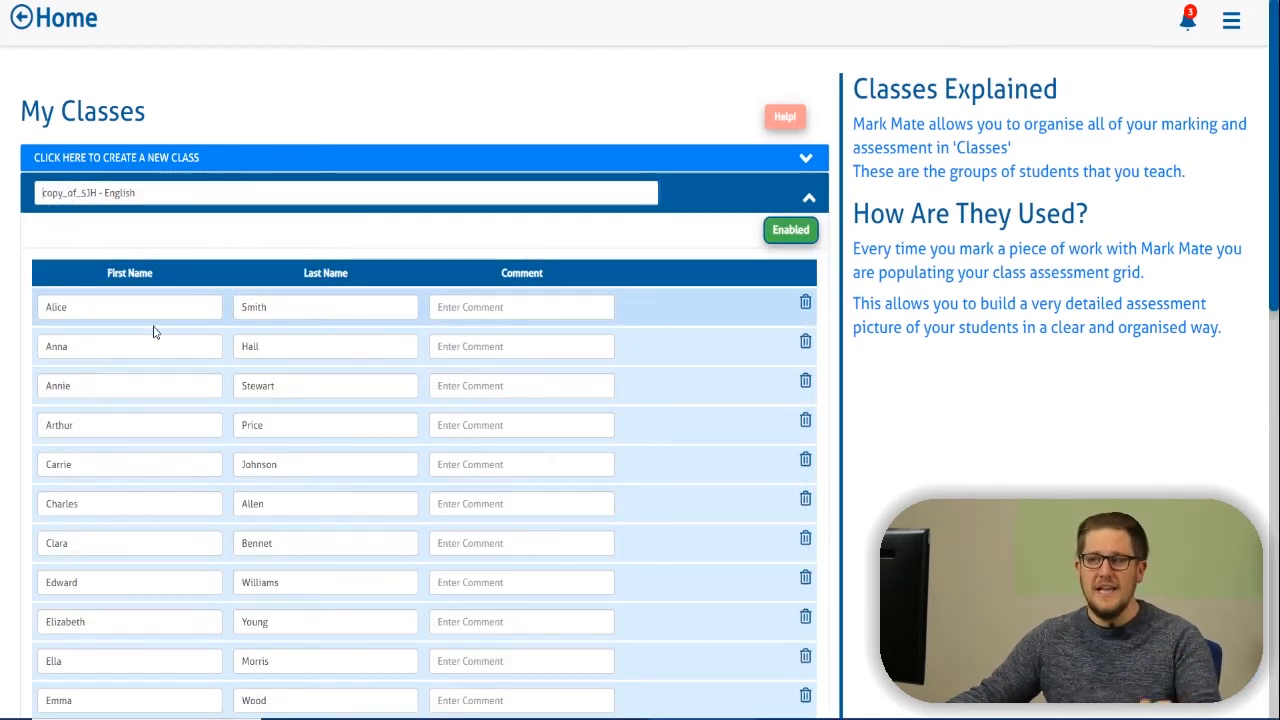
pyautogui.moveTo(81, 193); pyautogui.dragTo(20, 198)
pyautogui.press('BackSpace')
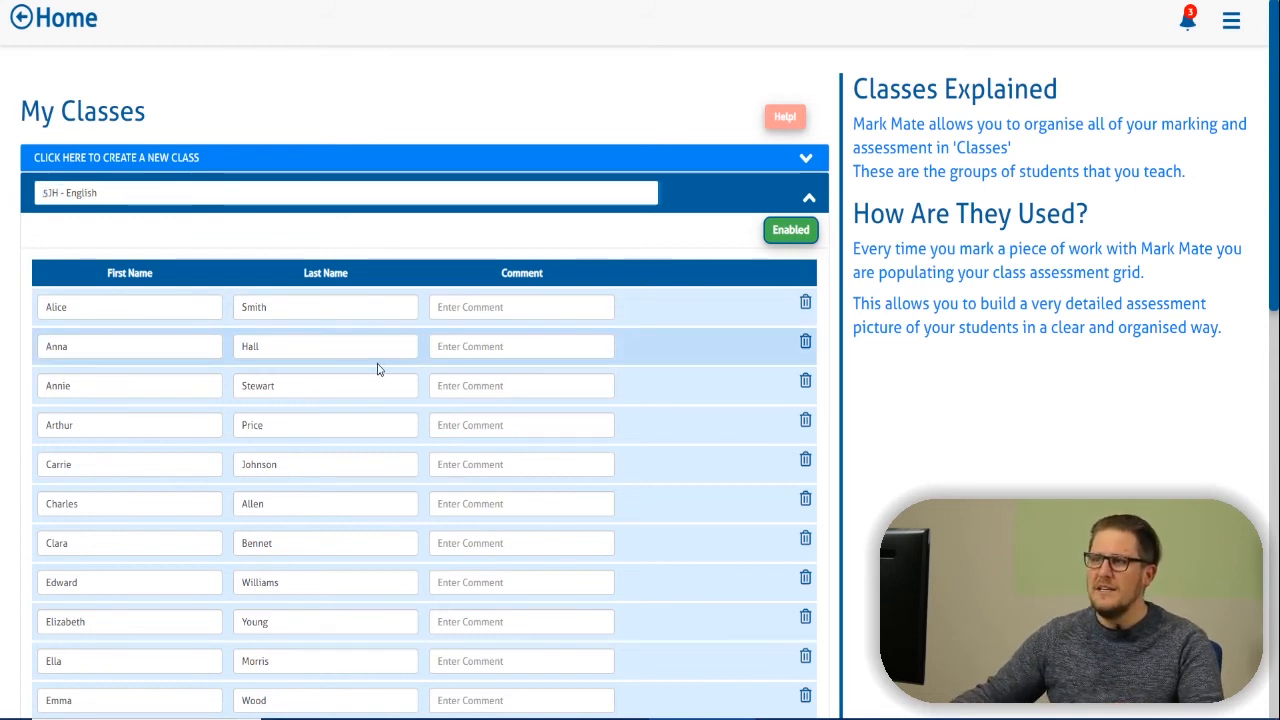
pyautogui.moveTo(163, 193); pyautogui.dragTo(67, 205)
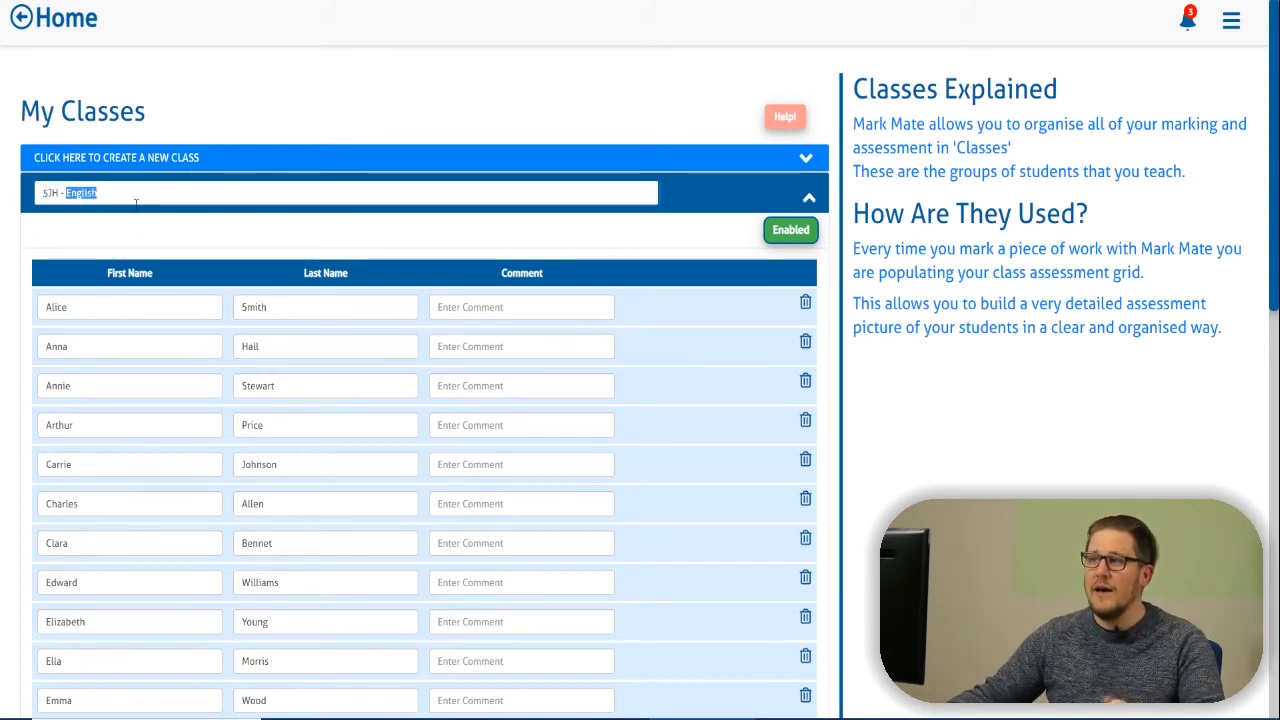
pyautogui.write('Maths')
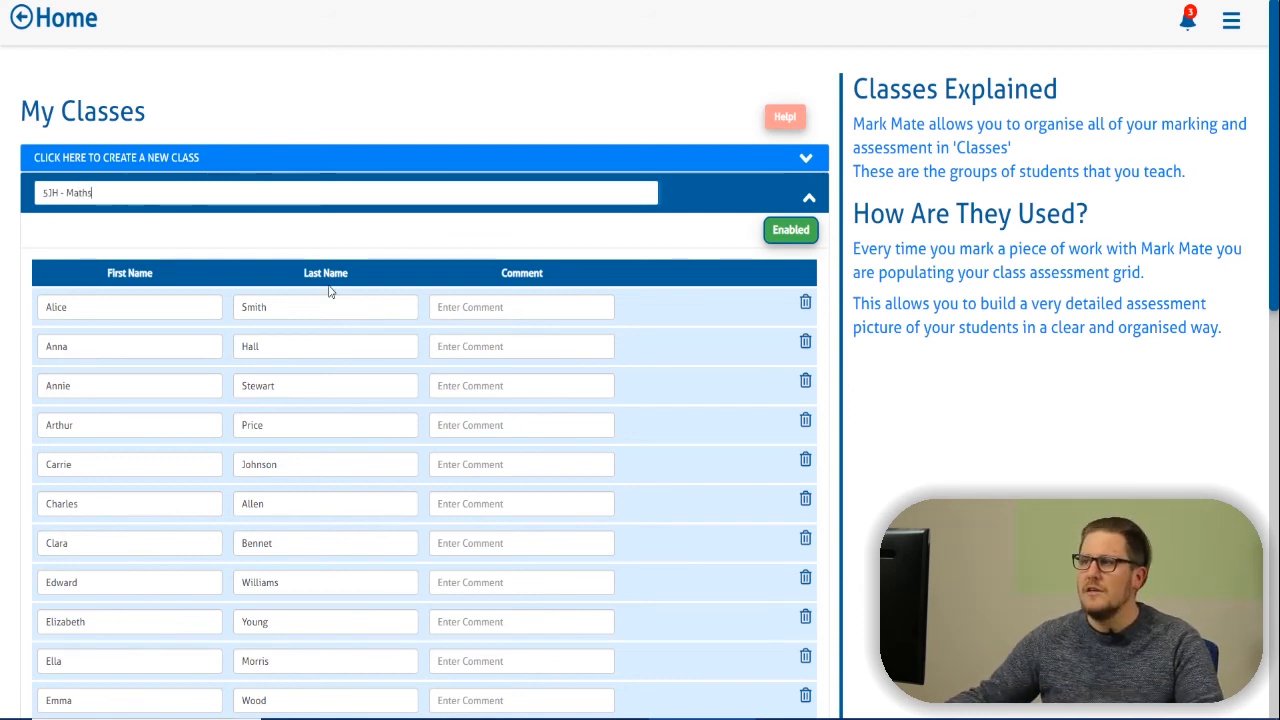
# Save the 5JH - Maths class with Update Changes and return to the Home dashboard.
pyautogui.scroll(-9, 328, 288)
pyautogui.scroll(-1, 328, 288)
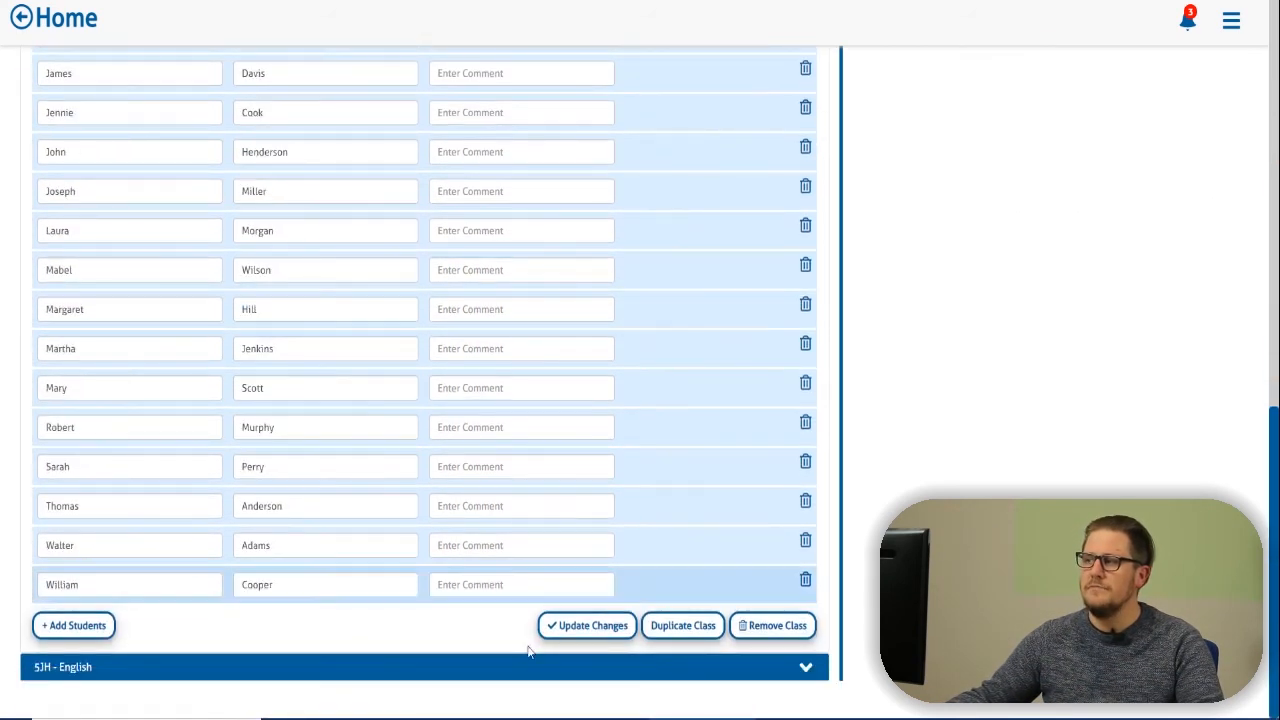
pyautogui.click(564, 630)
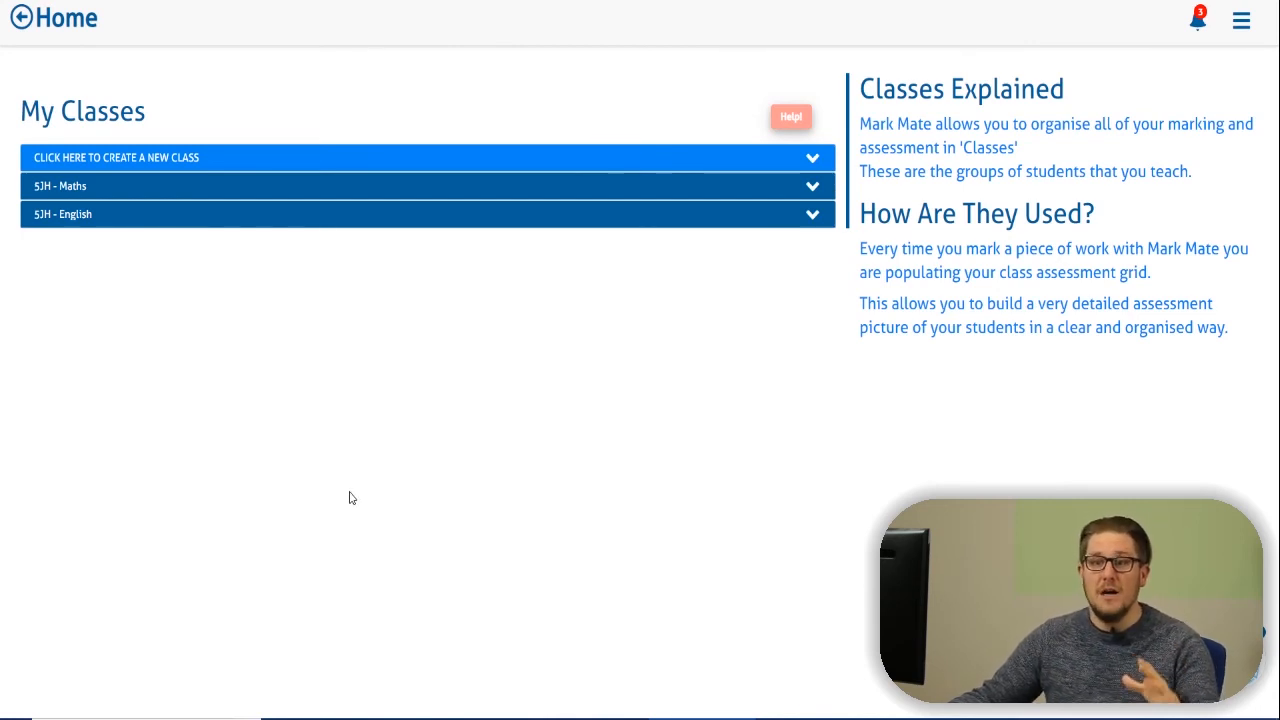
pyautogui.click(71, 31)
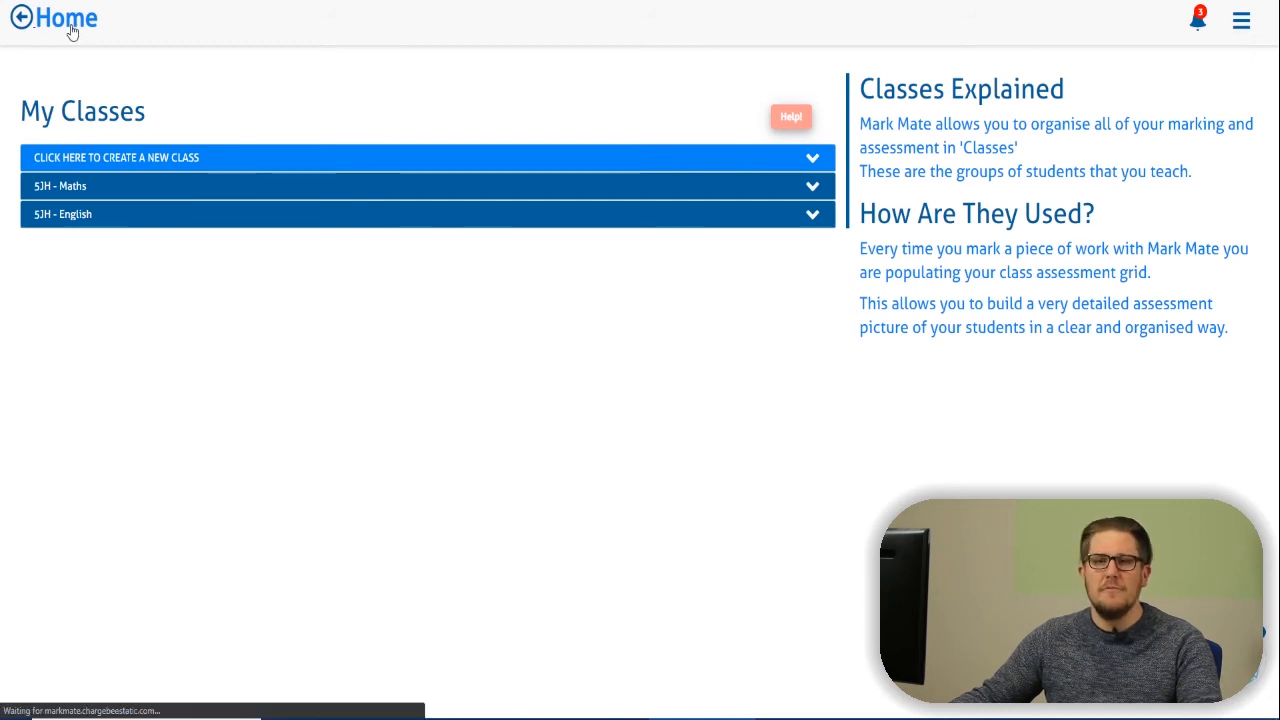